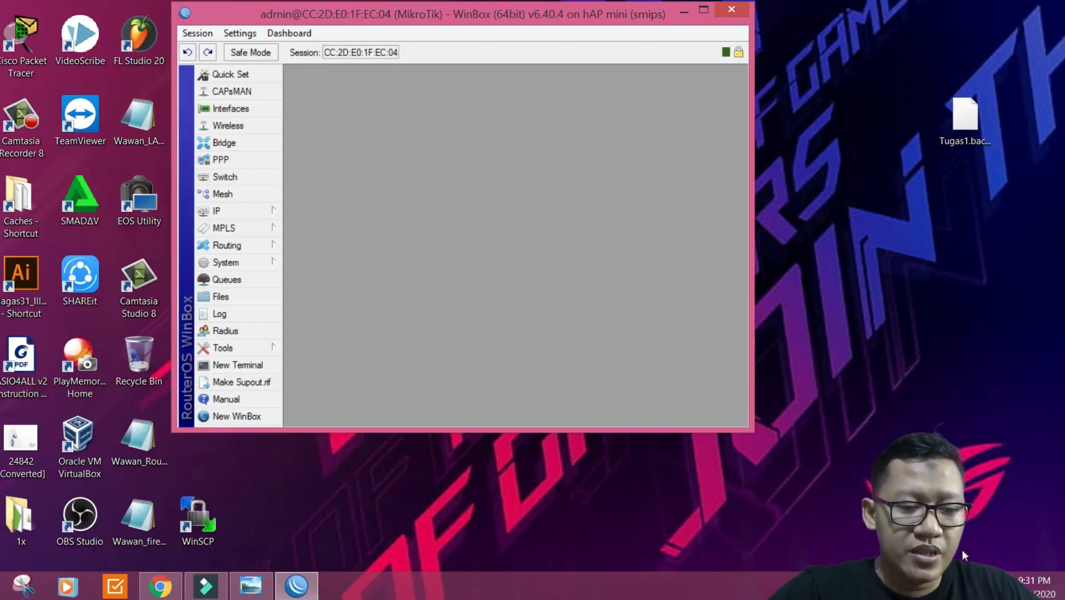
# Step: Check the Windows network list to confirm the PC is connected to Training@Cisco
pyautogui.click(973, 586)
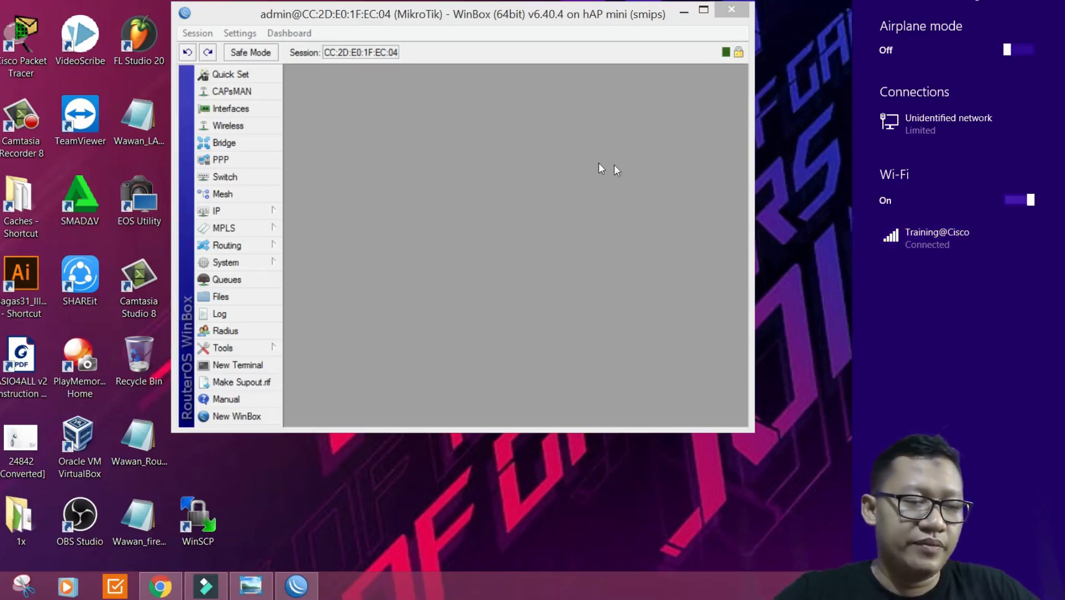
# Step: Dismiss the network list and bring up the Wireless Tables listing wlan1
pyautogui.click(555, 133)
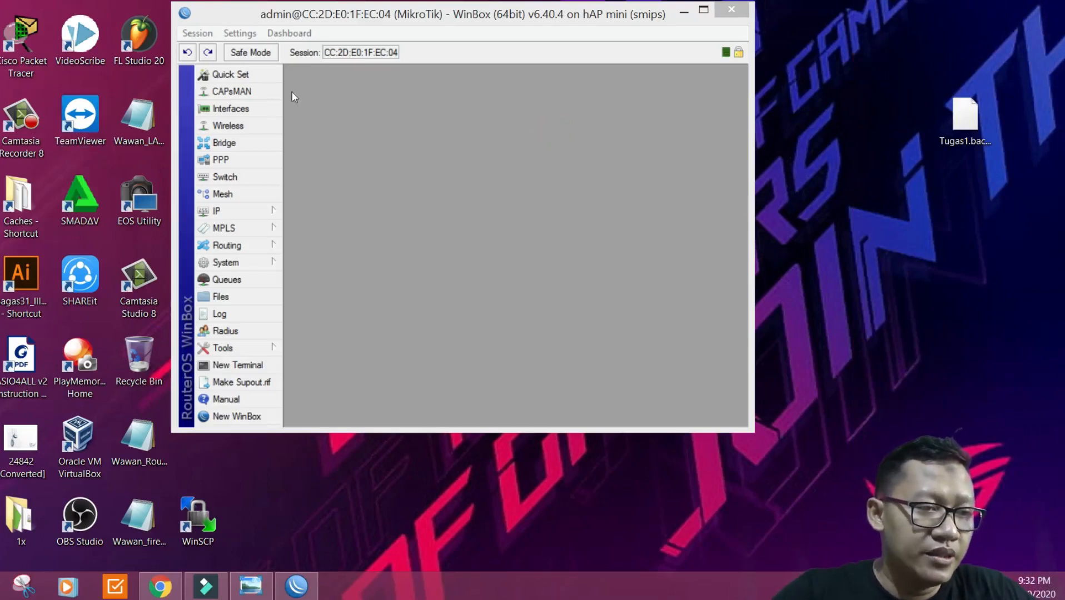
pyautogui.click(261, 127)
# Step: Enable the disabled wlan1 interface and widen the WinBox window to reveal more columns
pyautogui.moveTo(411, 154); pyautogui.dragTo(417, 113)
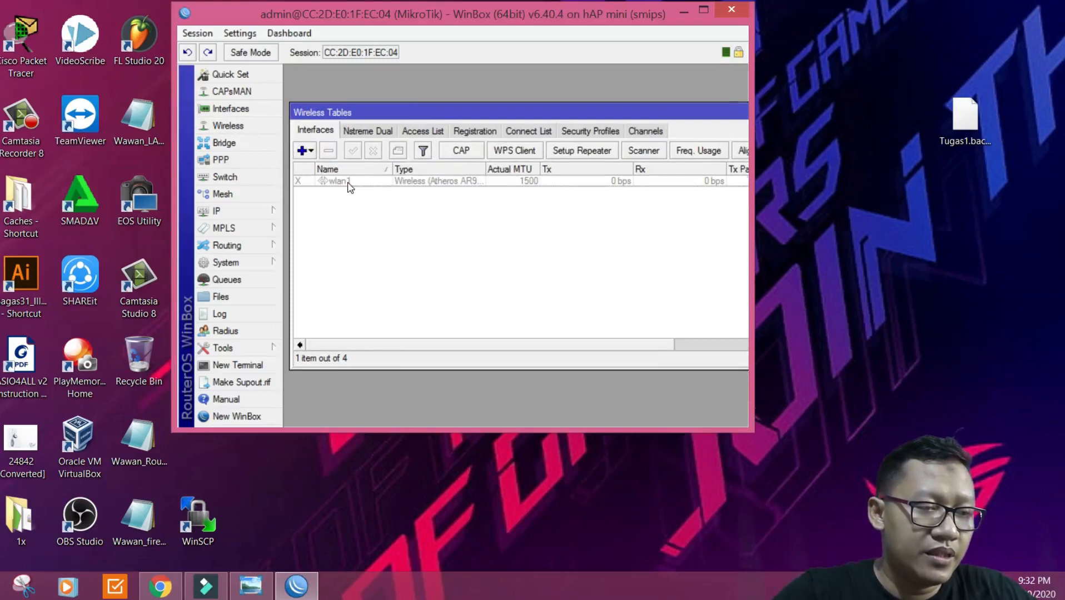
pyautogui.click(348, 183)
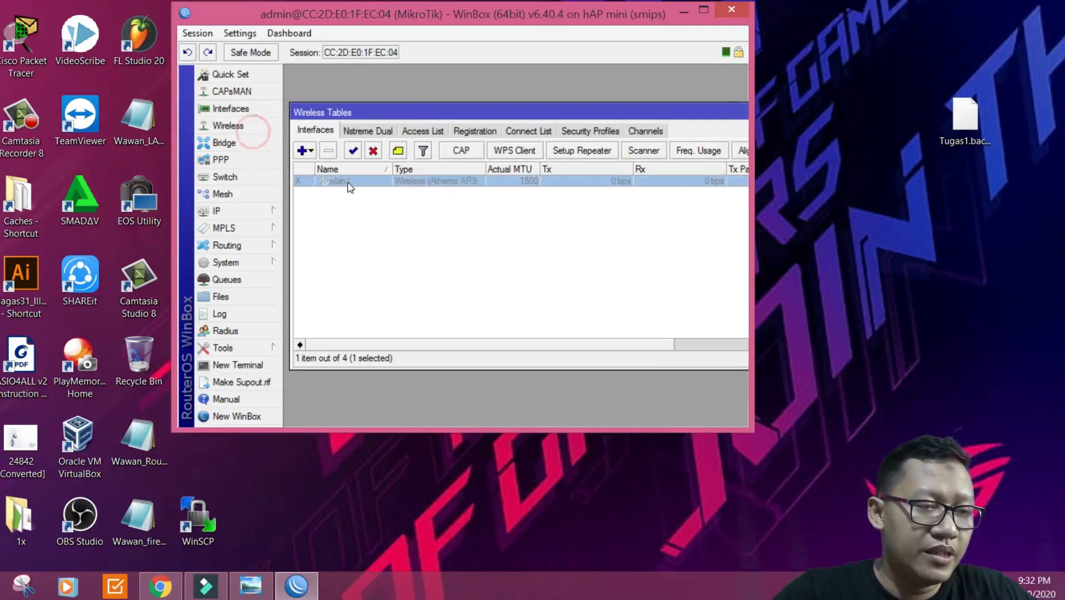
pyautogui.click(353, 151)
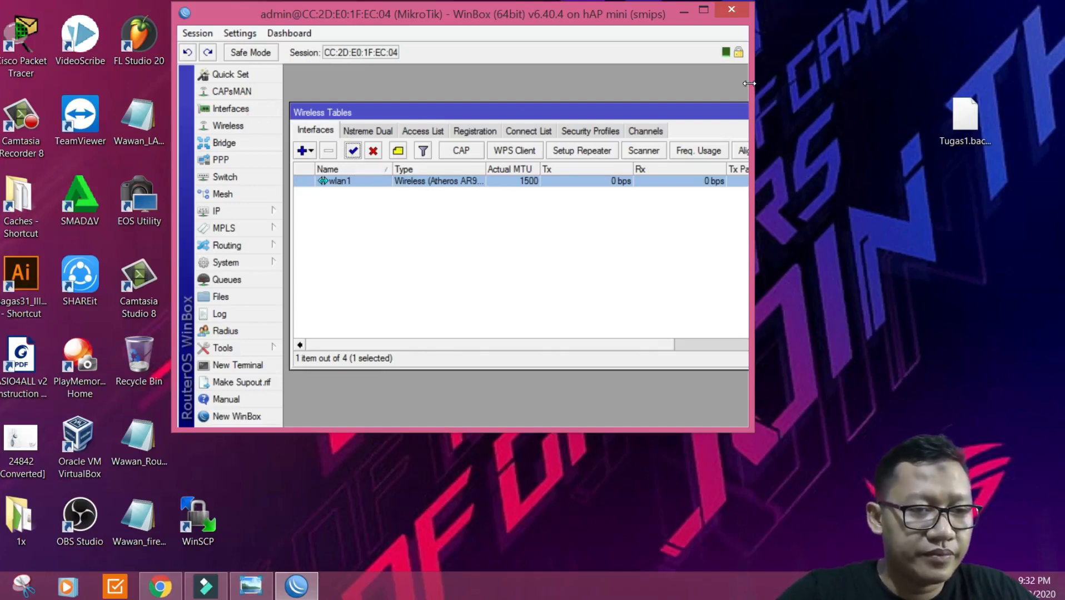
pyautogui.moveTo(751, 84); pyautogui.dragTo(915, 85)
pyautogui.click(688, 215)
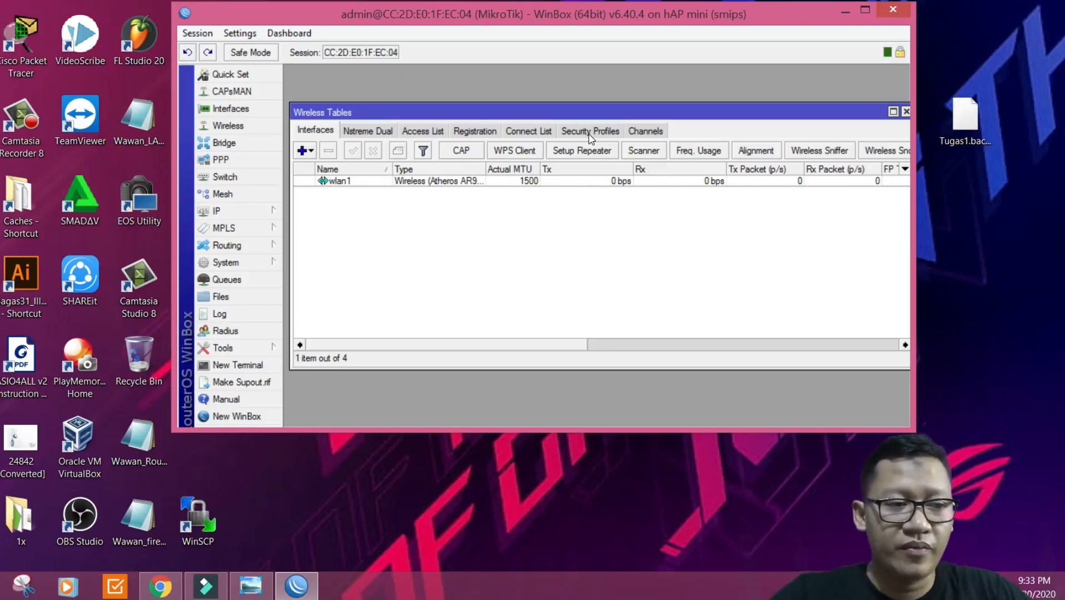
# Step: Add security profile profile1 with tkip unicast and group ciphers and both WPA/WPA2 pre-shared keys entered
pyautogui.click(590, 131)
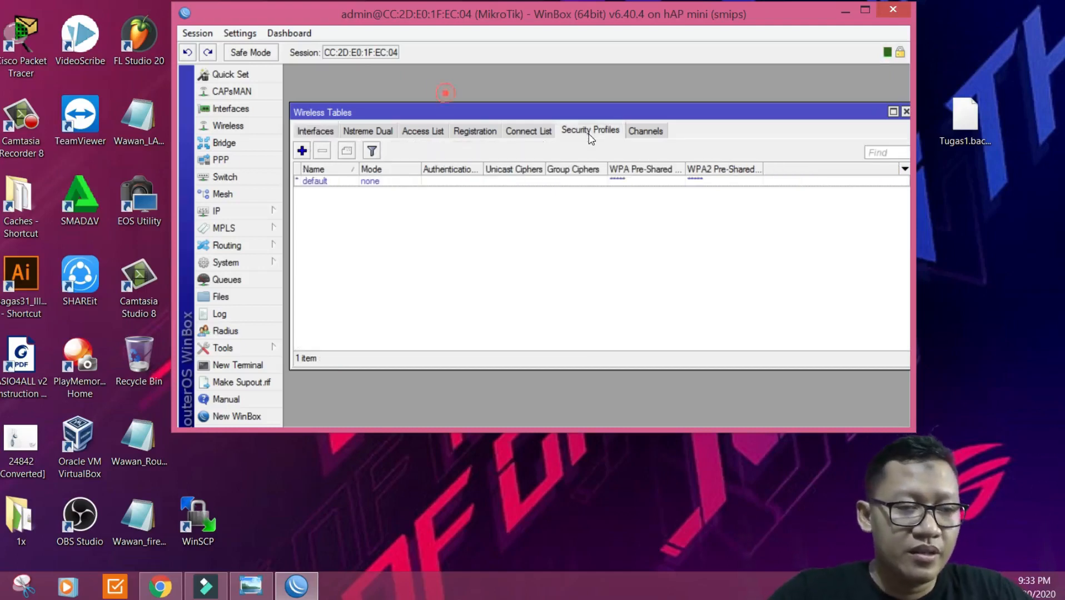
pyautogui.click(302, 151)
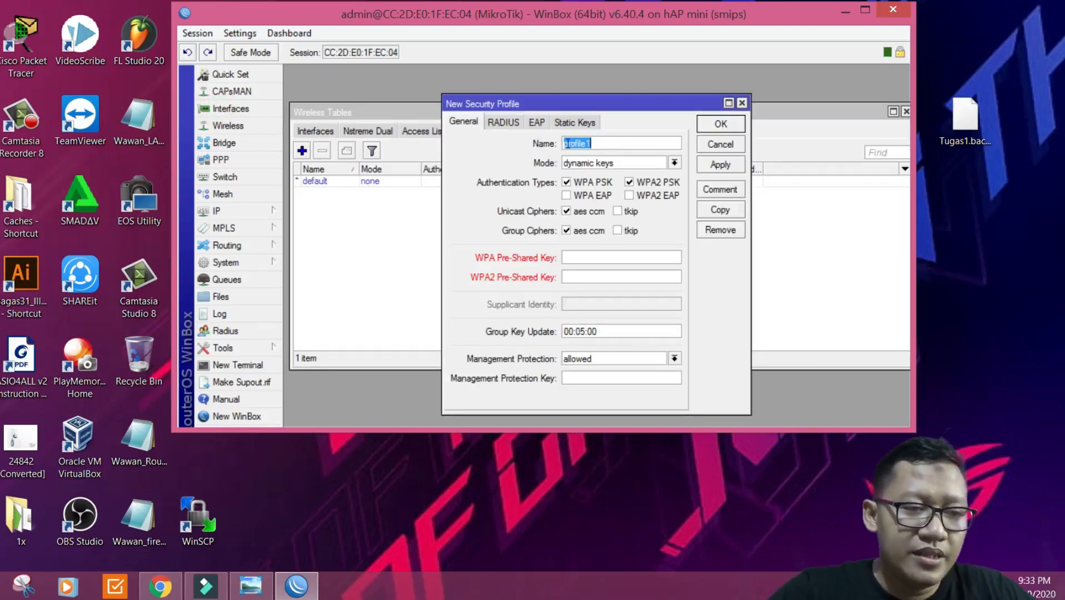
pyautogui.click(593, 143)
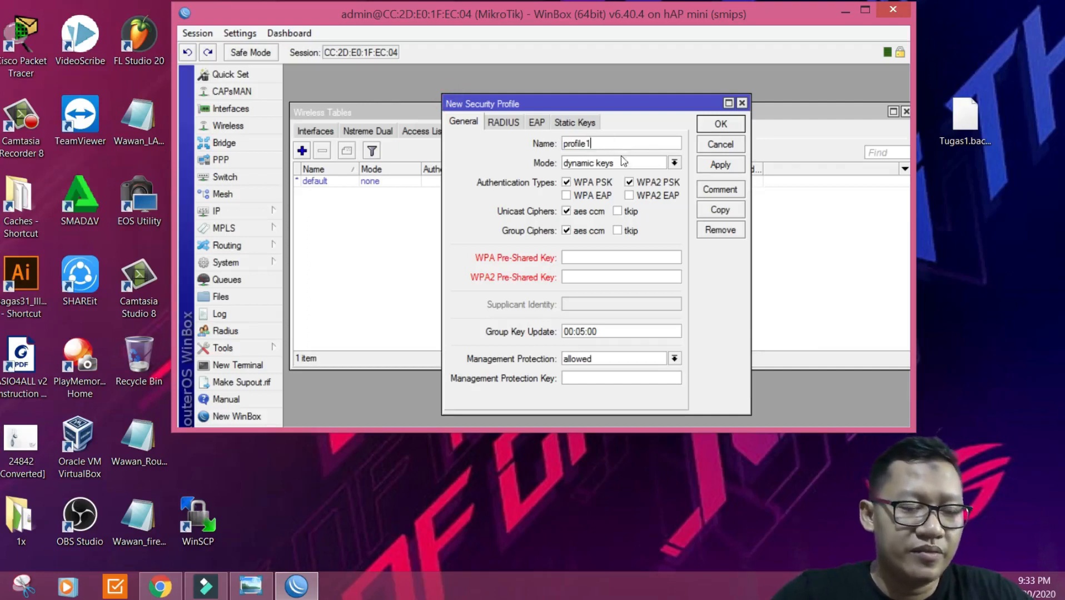
pyautogui.click(621, 212)
pyautogui.click(623, 231)
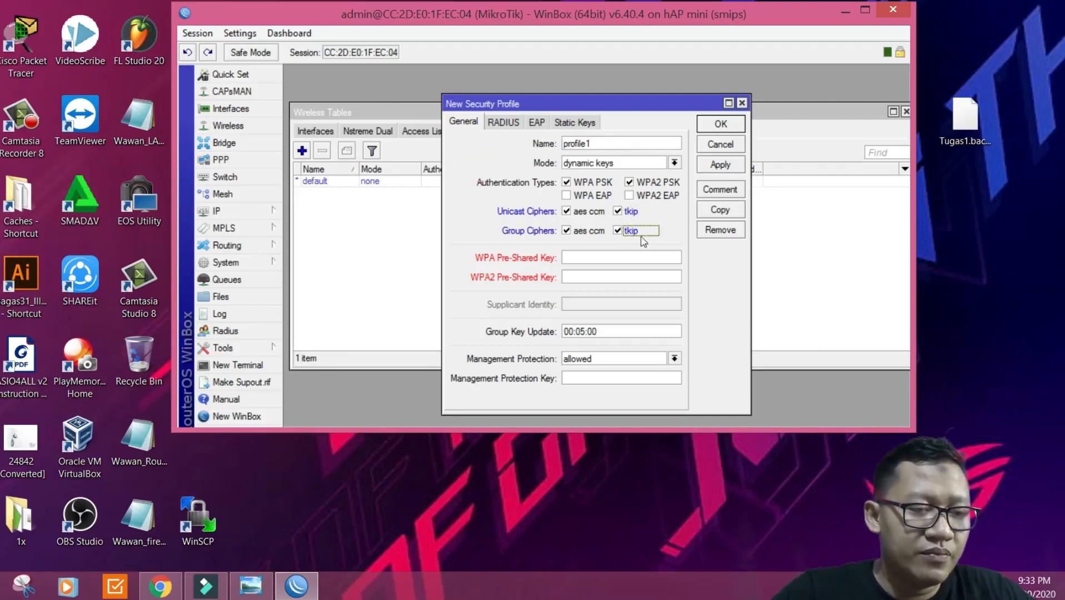
pyautogui.click(611, 258)
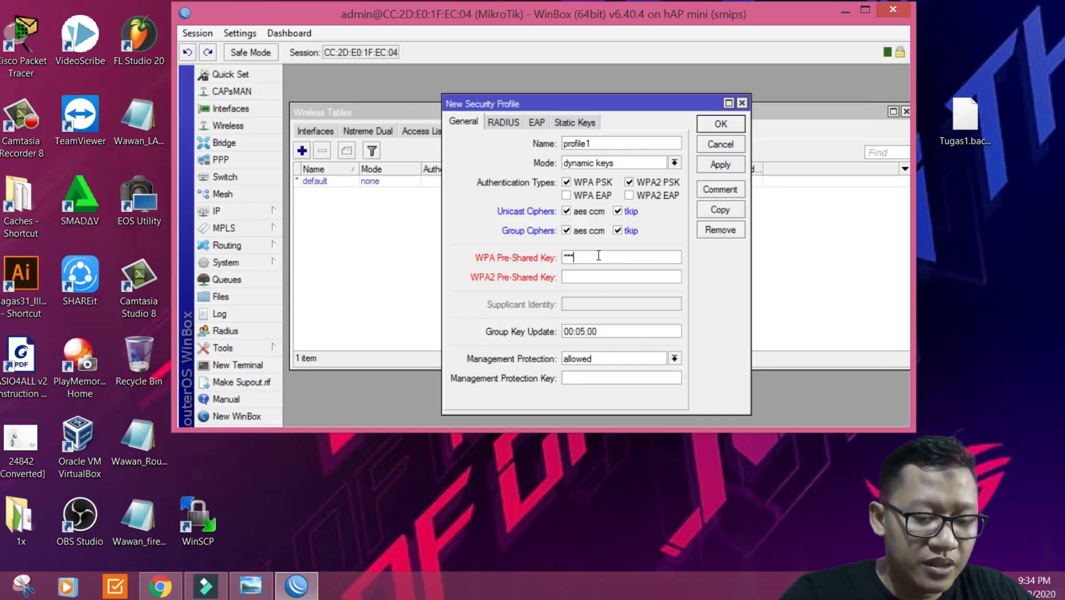
pyautogui.write('8')
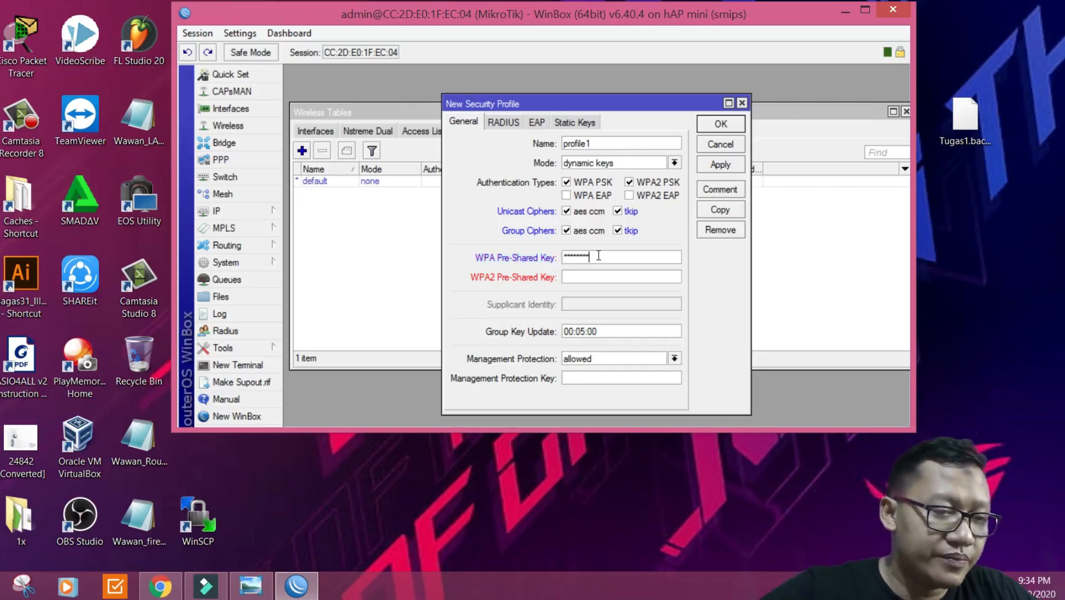
pyautogui.click(596, 278)
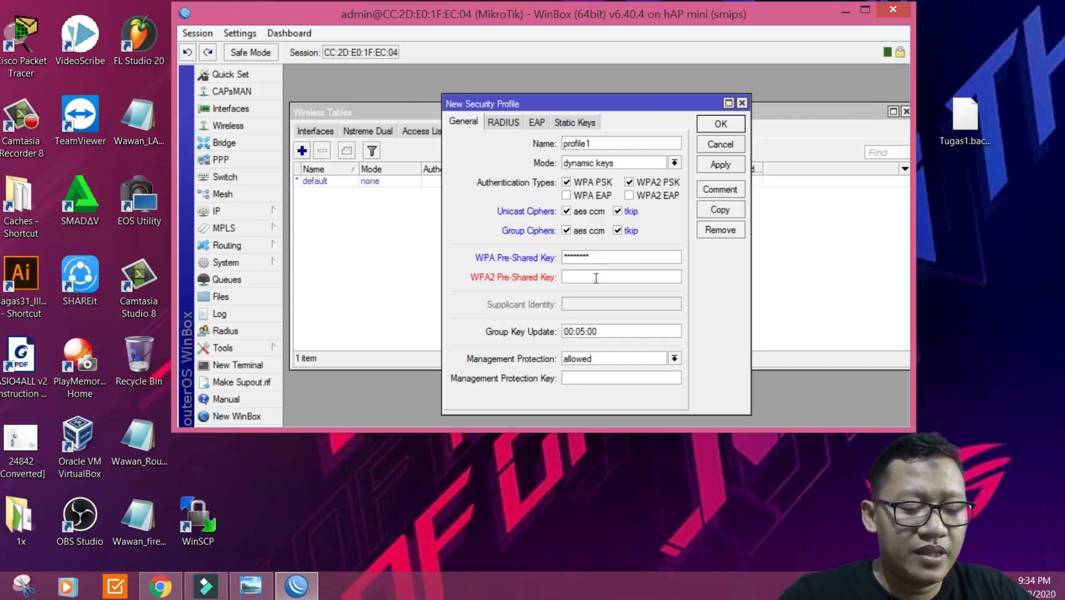
pyautogui.write('12345678')
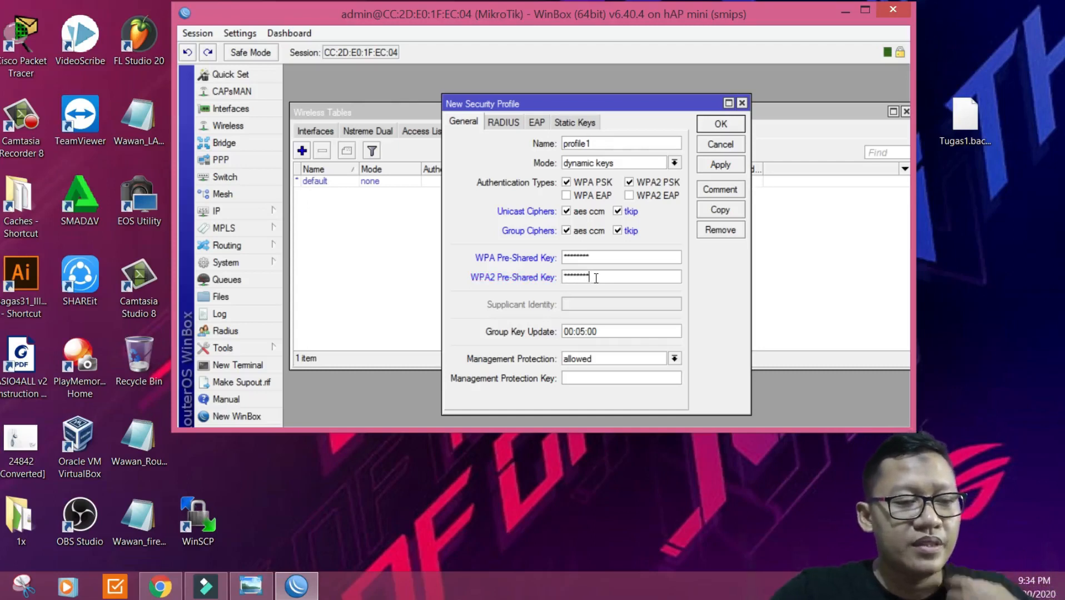
pyautogui.click(710, 165)
pyautogui.click(719, 125)
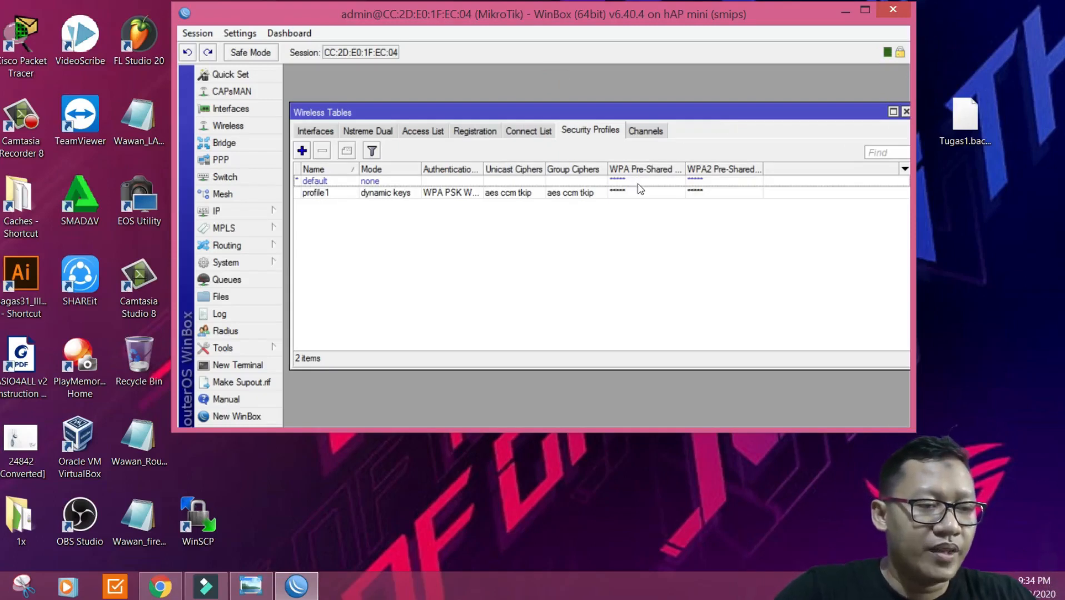
# Step: Open wlan1's interface settings from the Interfaces list to view its Wireless tab
pyautogui.click(322, 132)
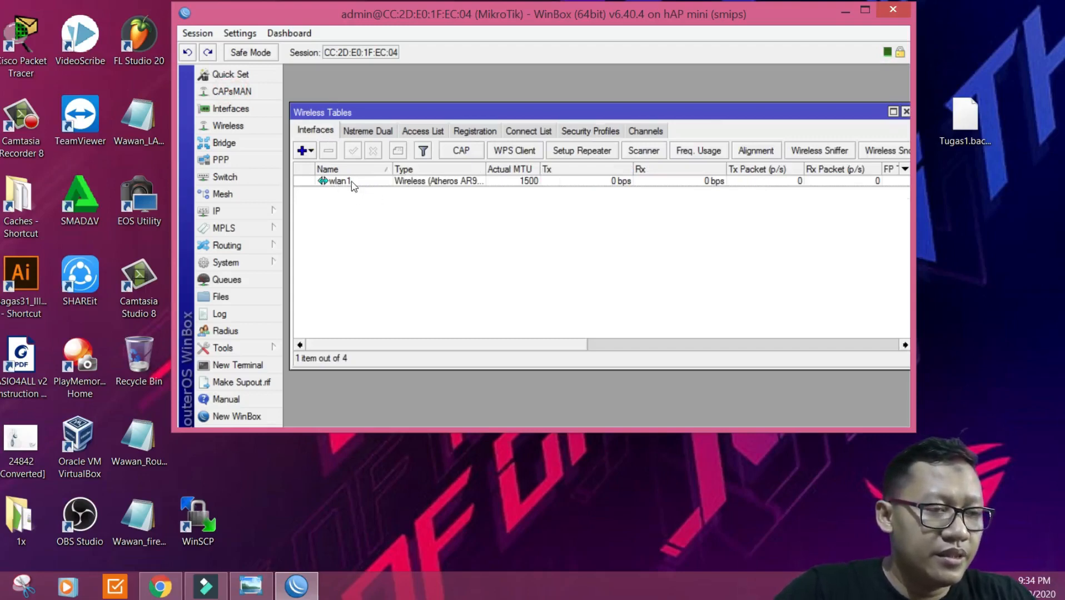
pyautogui.doubleClick(358, 181)
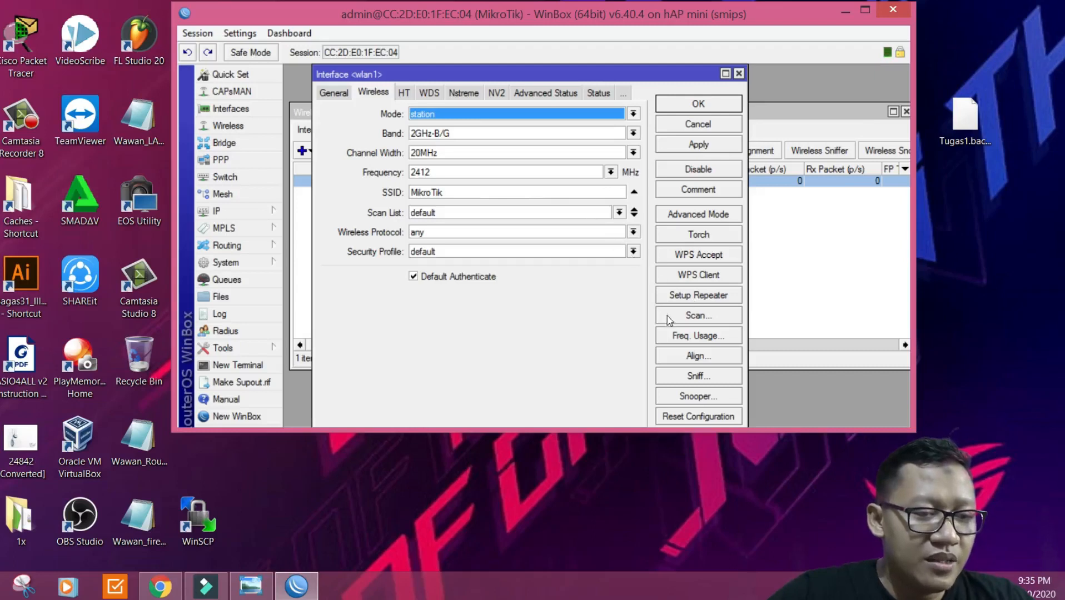
# Step: Scan for networks and connect wlan1 to the Training@Cisco access point at 2427 MHz
pyautogui.click(726, 321)
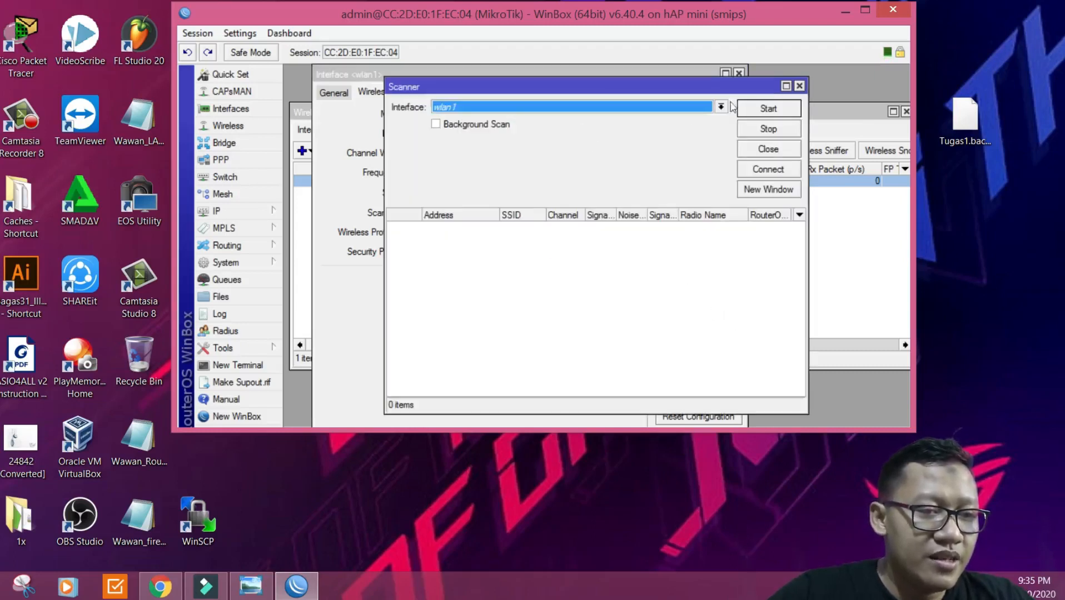
pyautogui.click(754, 109)
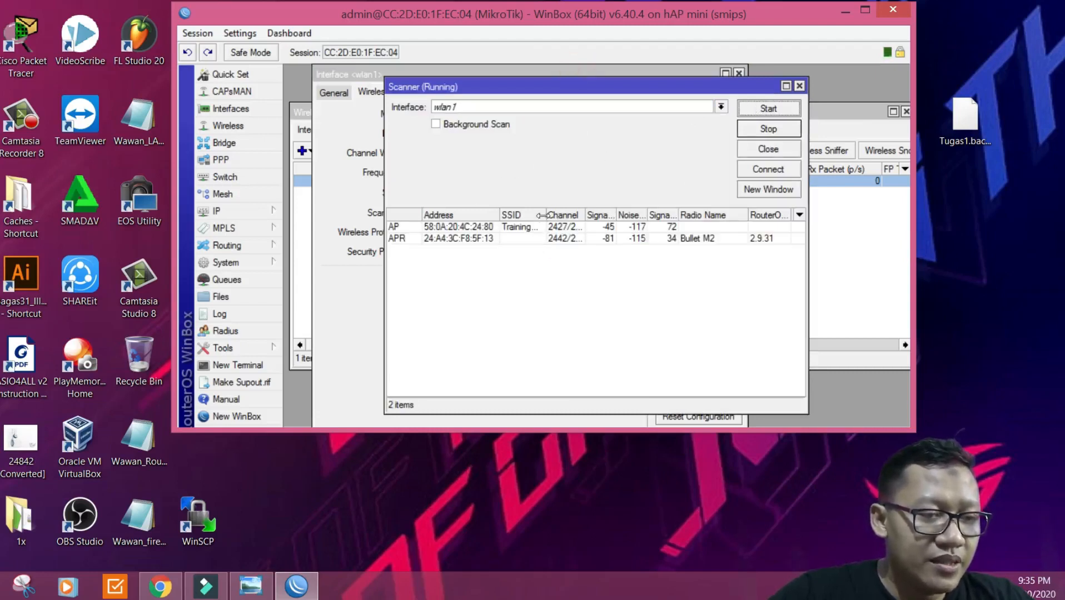
pyautogui.moveTo(546, 214); pyautogui.dragTo(575, 213)
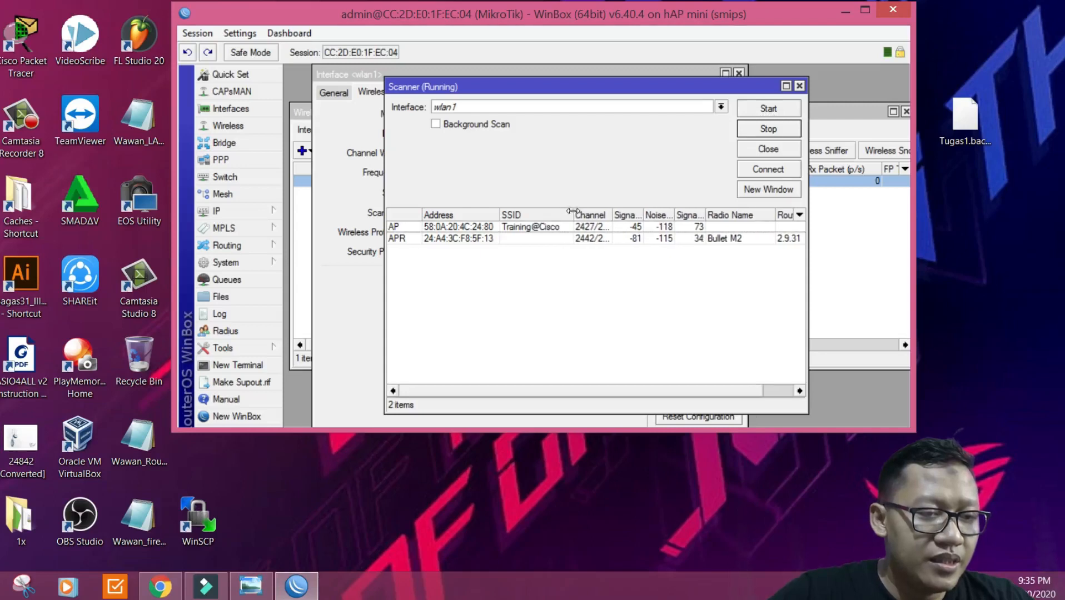
pyautogui.click(486, 228)
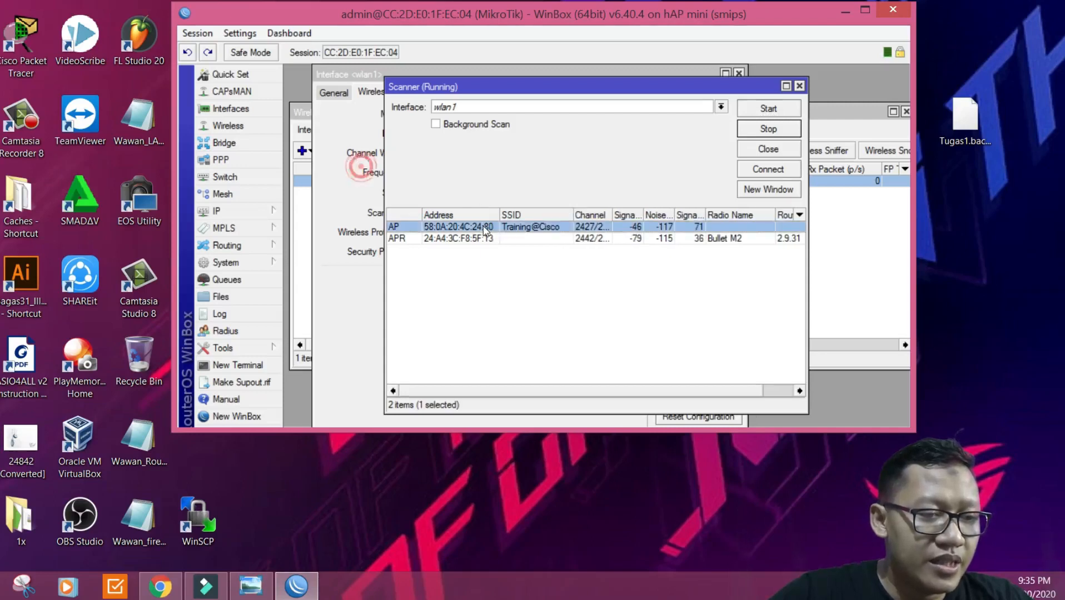
pyautogui.click(757, 172)
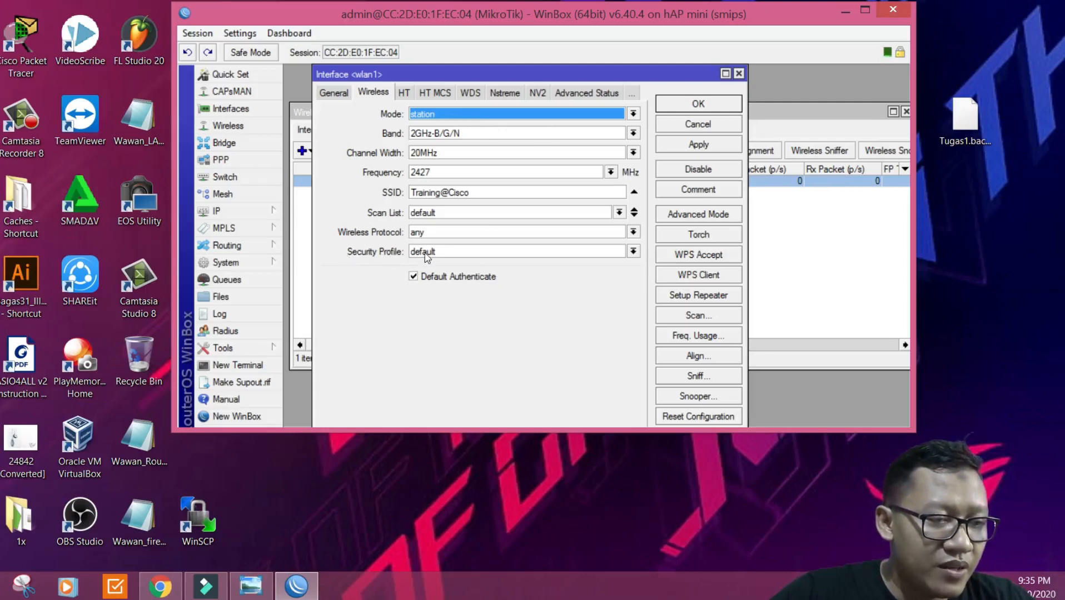
# Step: Assign security profile profile1 to wlan1 and apply the wireless settings
pyautogui.click(491, 253)
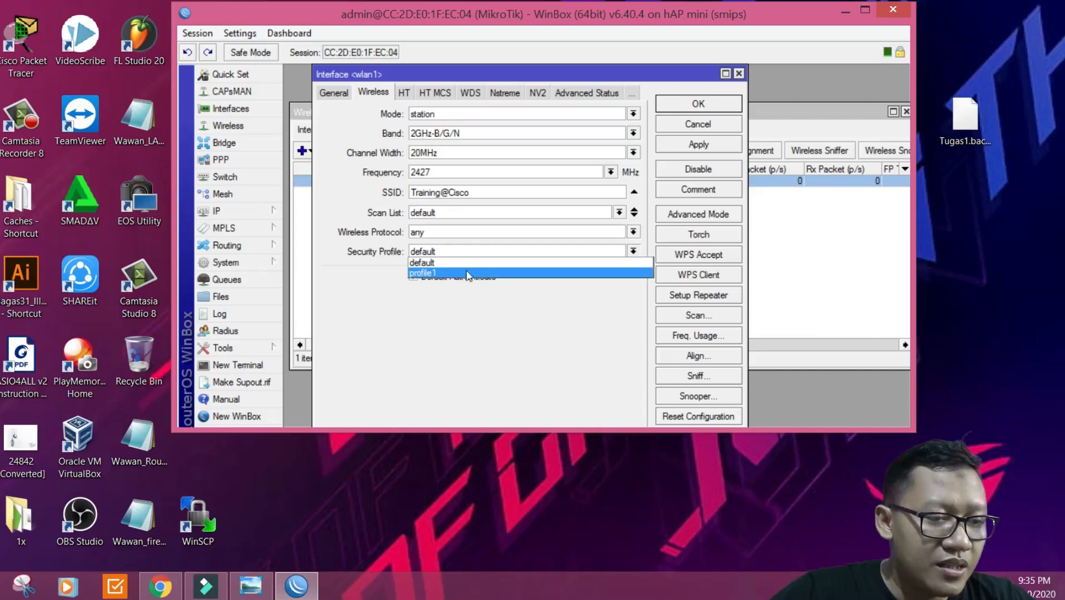
pyautogui.click(428, 273)
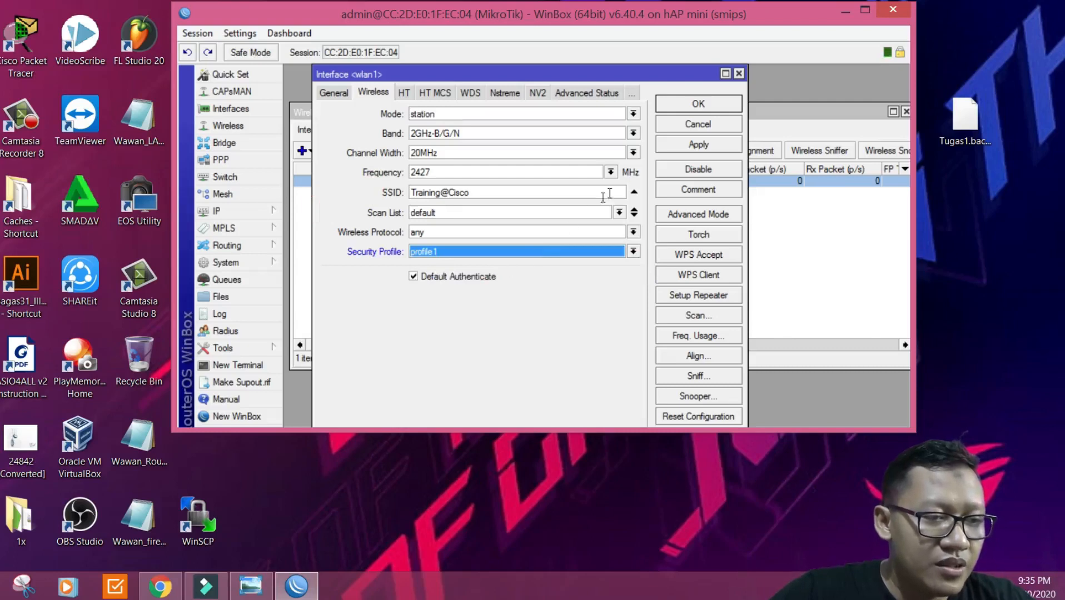
pyautogui.click(674, 146)
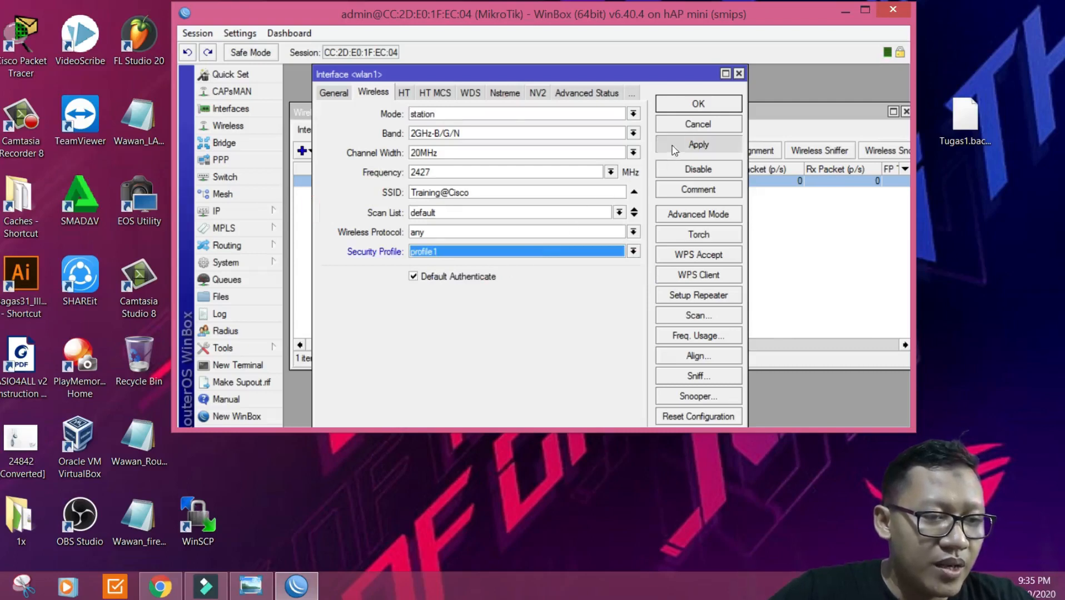
pyautogui.click(697, 104)
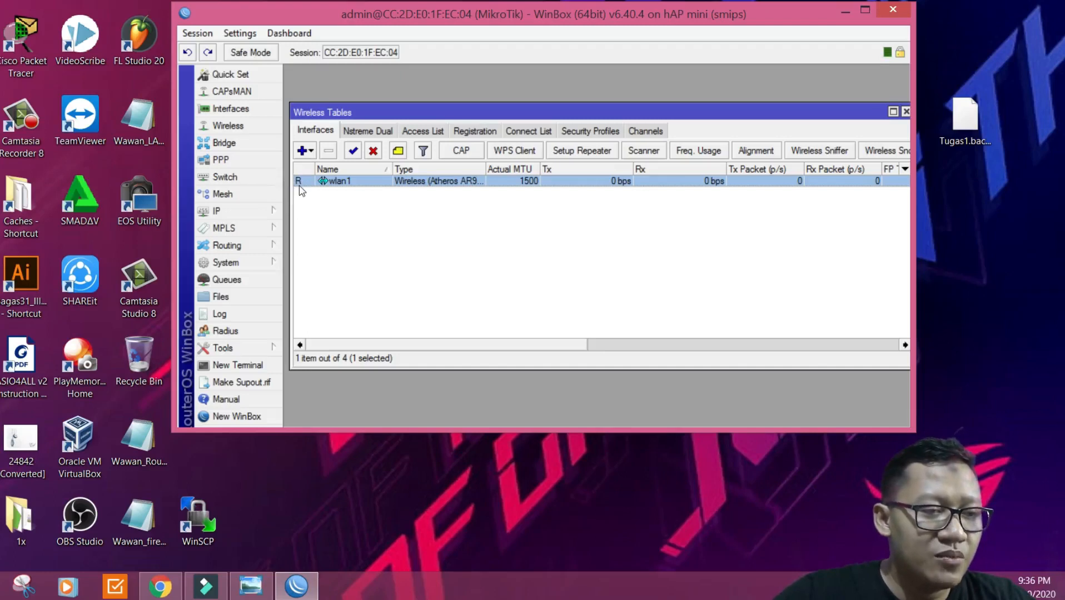
pyautogui.moveTo(301, 191)
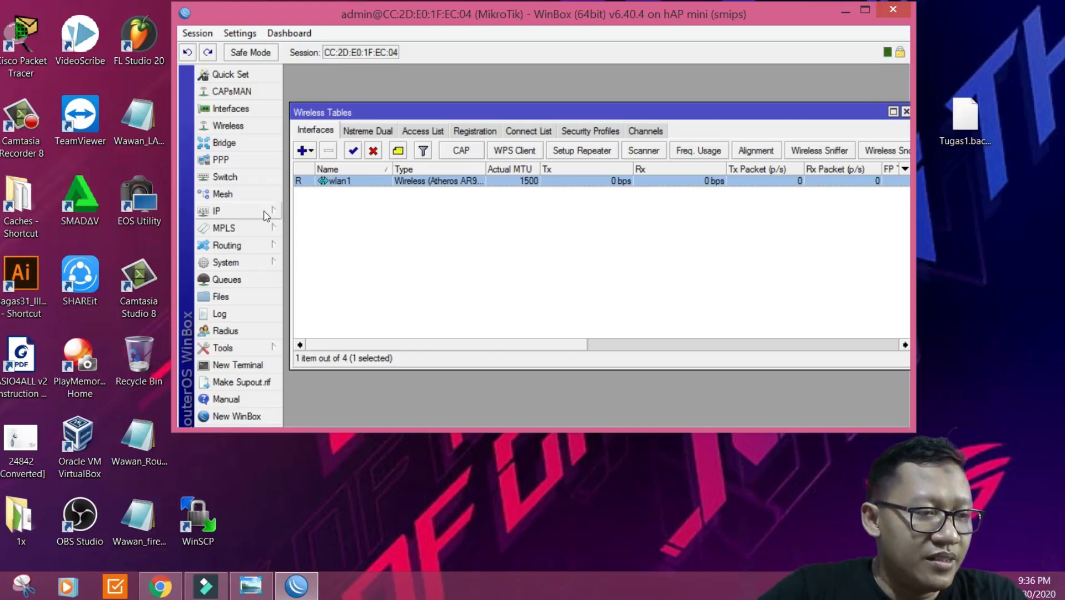
# Step: Create a new DHCP client under IP > DHCP Client bound to interface wlan1
pyautogui.click(266, 215)
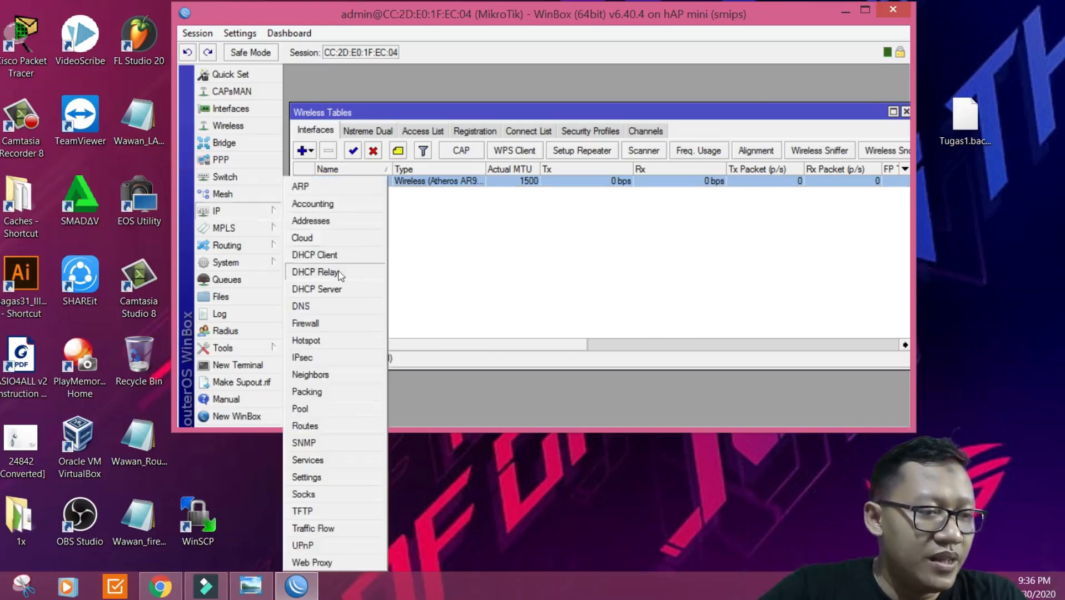
pyautogui.click(343, 261)
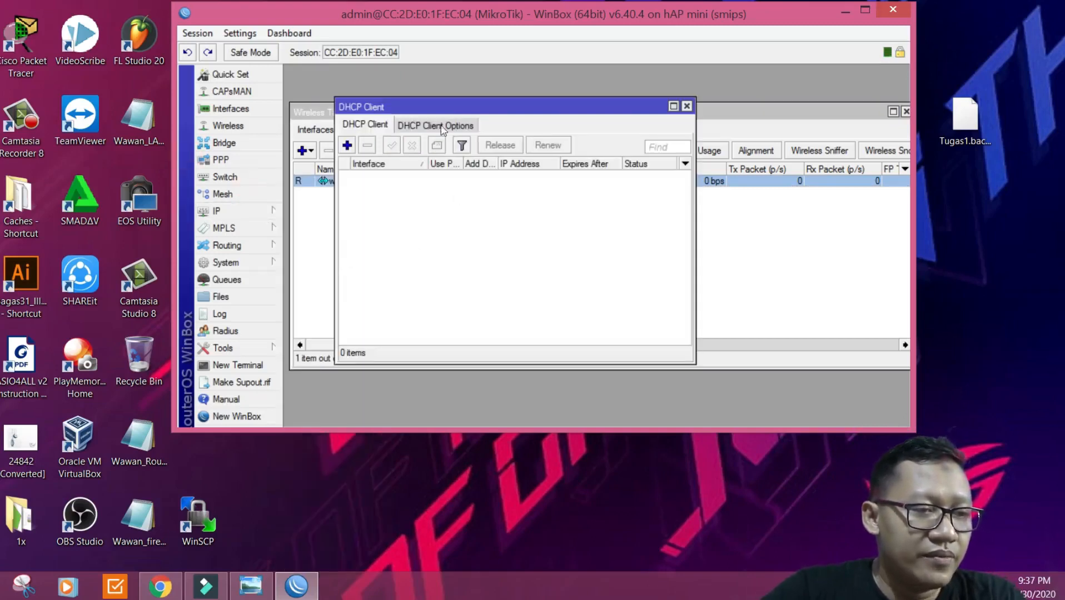
pyautogui.moveTo(439, 106); pyautogui.dragTo(516, 84)
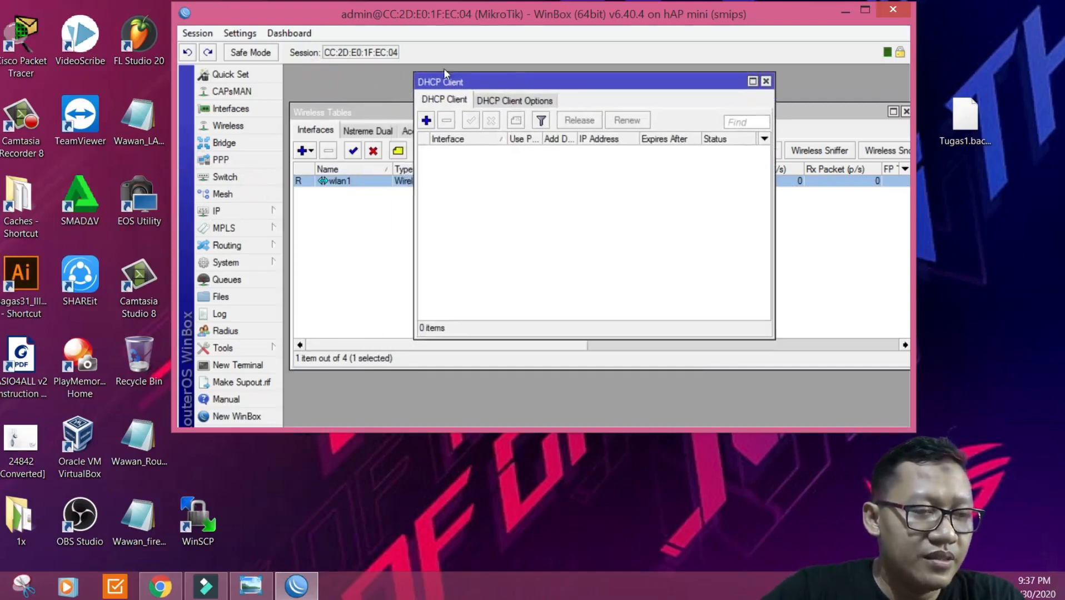
pyautogui.click(426, 121)
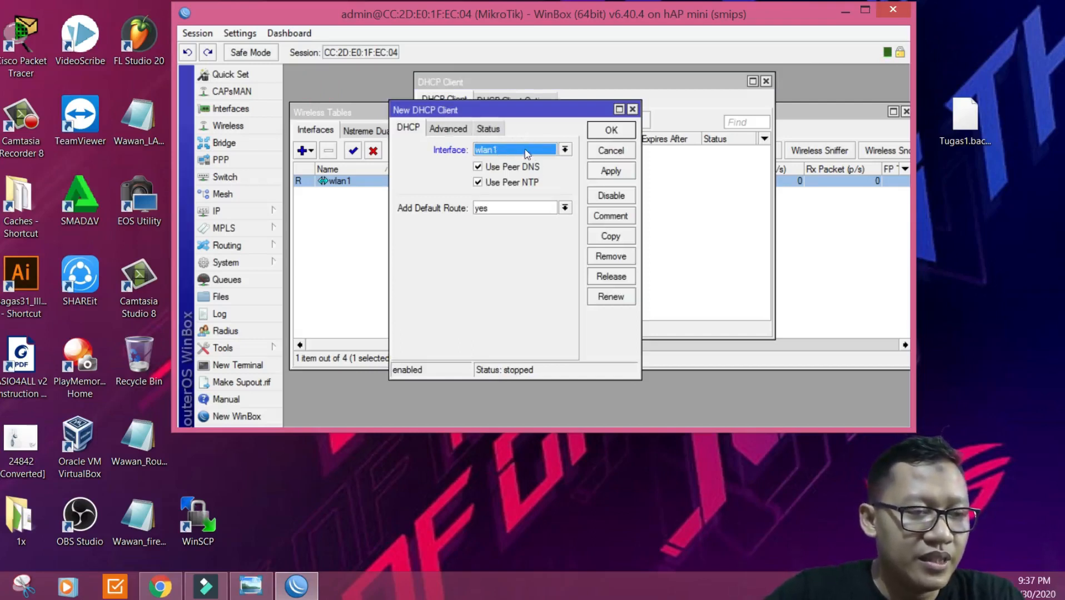
pyautogui.click(511, 153)
pyautogui.click(502, 191)
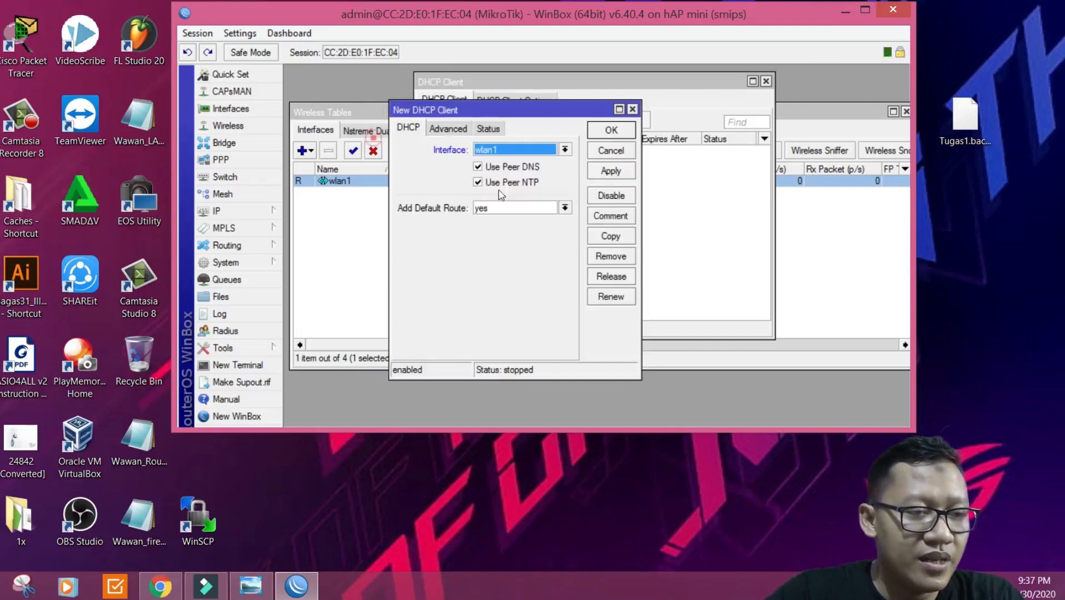
pyautogui.click(600, 172)
pyautogui.click(611, 130)
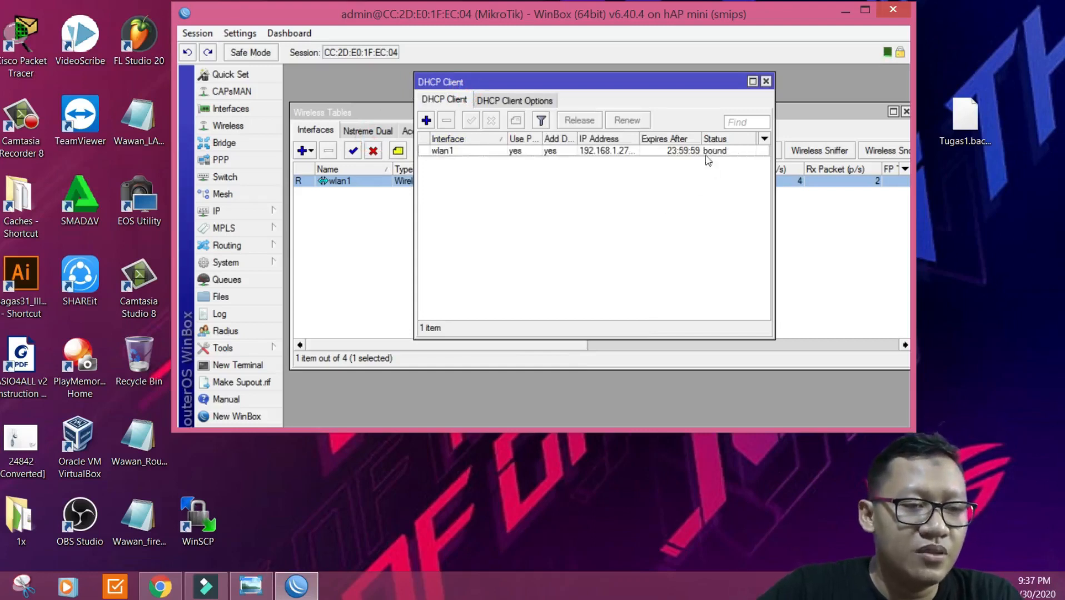
# Step: Widen the IP Address column to reveal wlan1's lease 192.168.1.27/24
pyautogui.moveTo(639, 139); pyautogui.dragTo(646, 139)
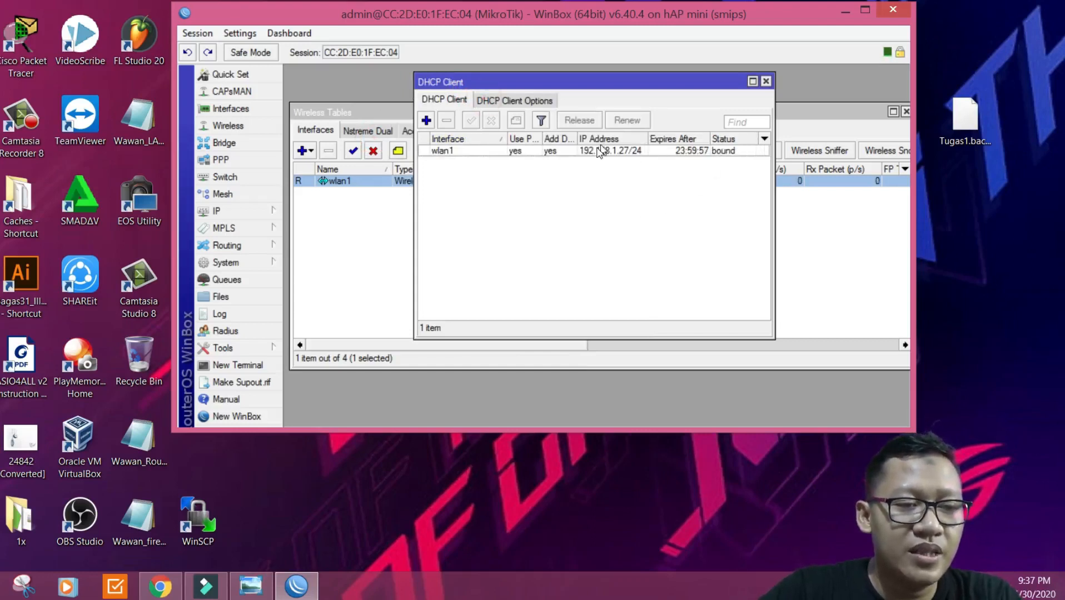
pyautogui.moveTo(599, 158)
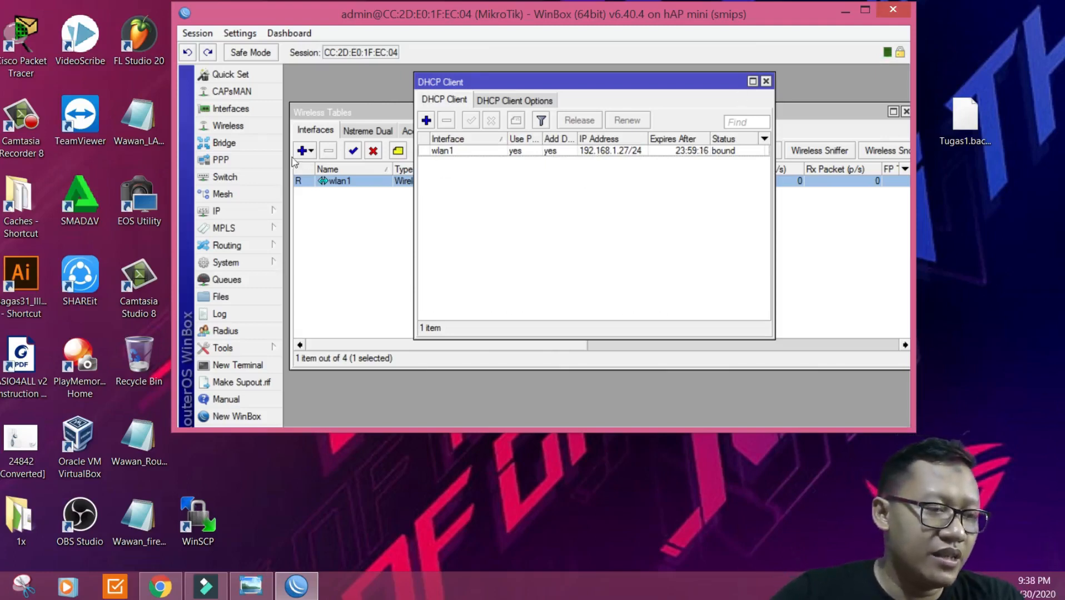
# Step: Run ping 1.1.1.1 in a new terminal and stop it after 20 replies with 0% loss
pyautogui.click(268, 367)
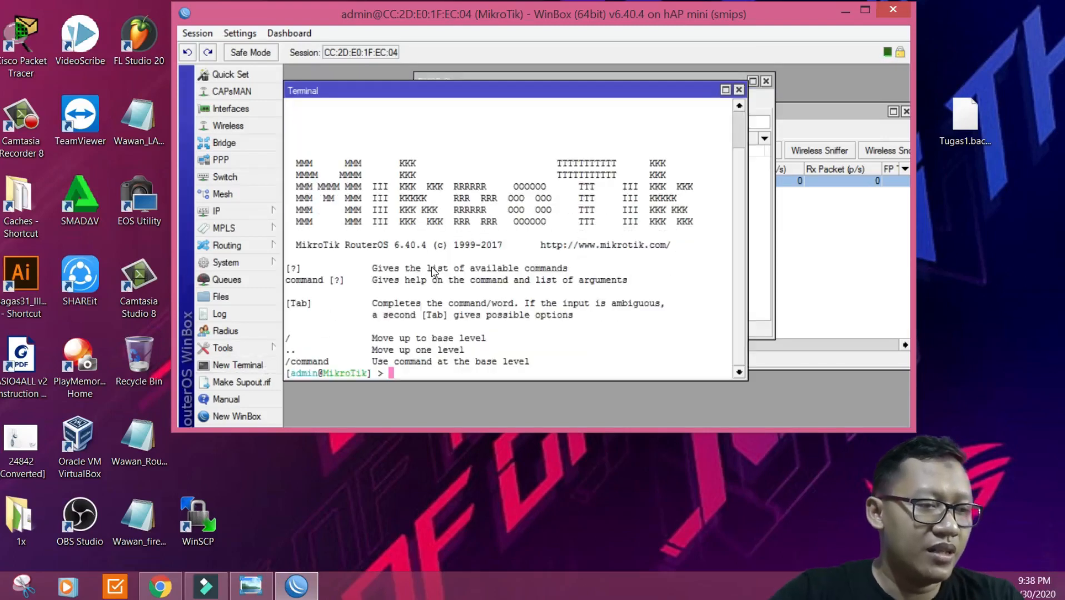
pyautogui.write('pig')
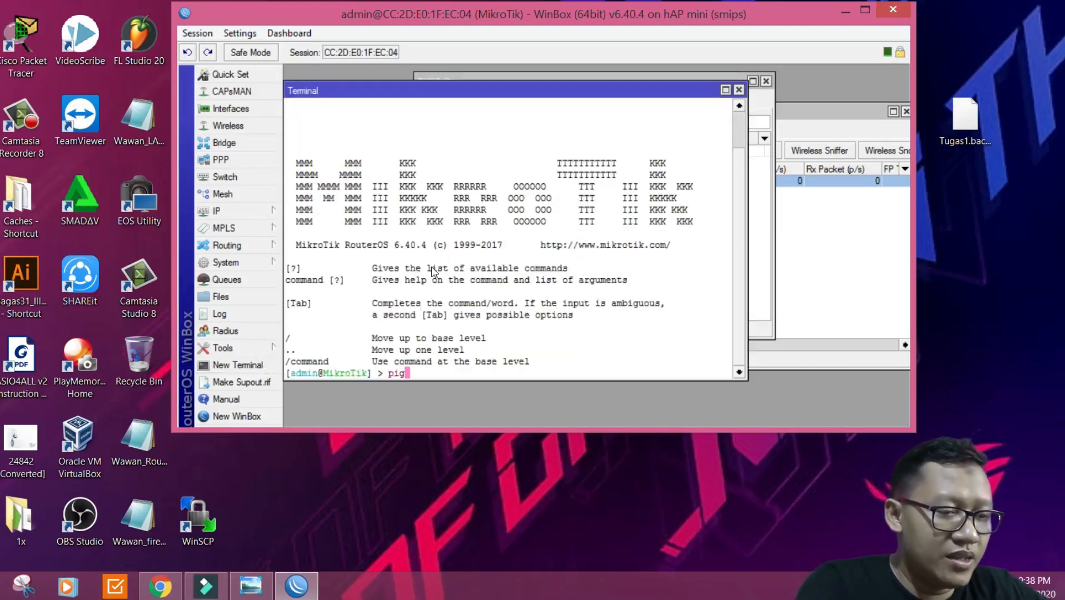
pyautogui.press('BackSpace')
pyautogui.write('ng ')
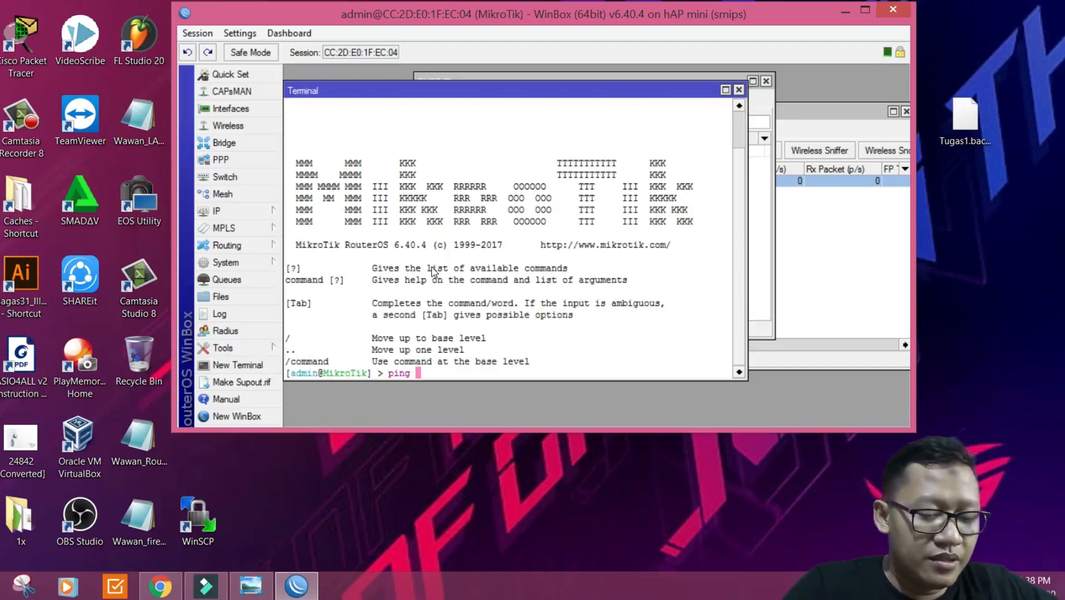
pyautogui.write('1.1.1.1')
pyautogui.press('Return')
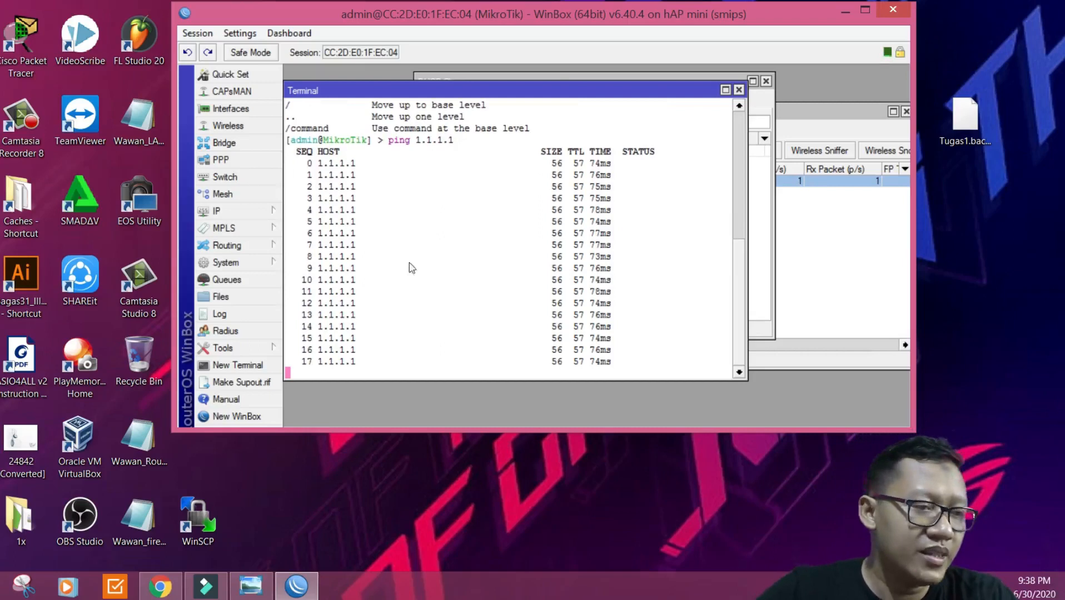
pyautogui.hotkey('ctrl', 'c')
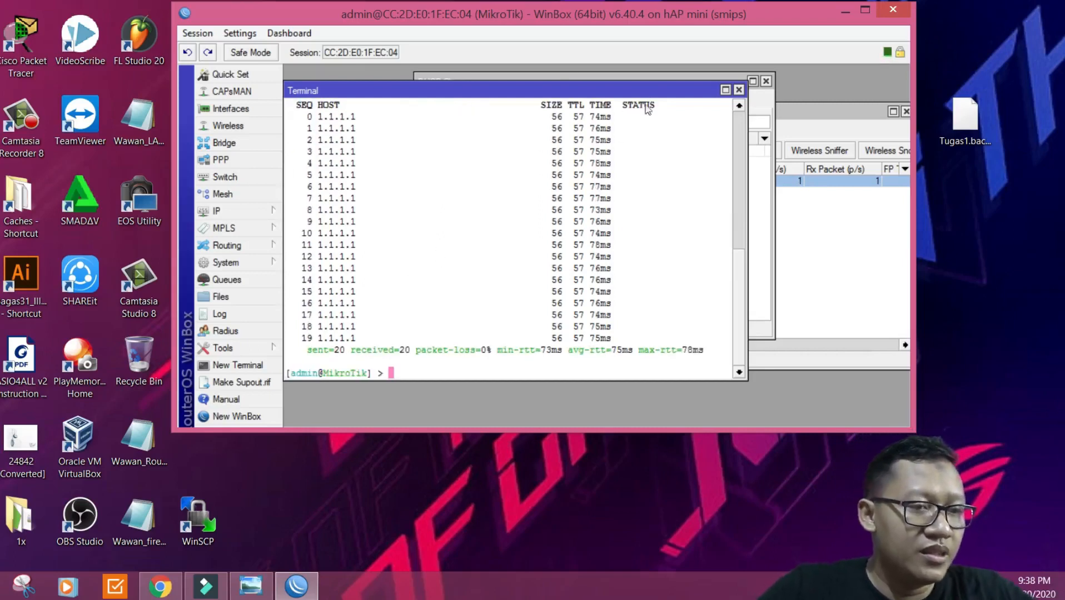
pyautogui.moveTo(649, 90); pyautogui.dragTo(728, 201)
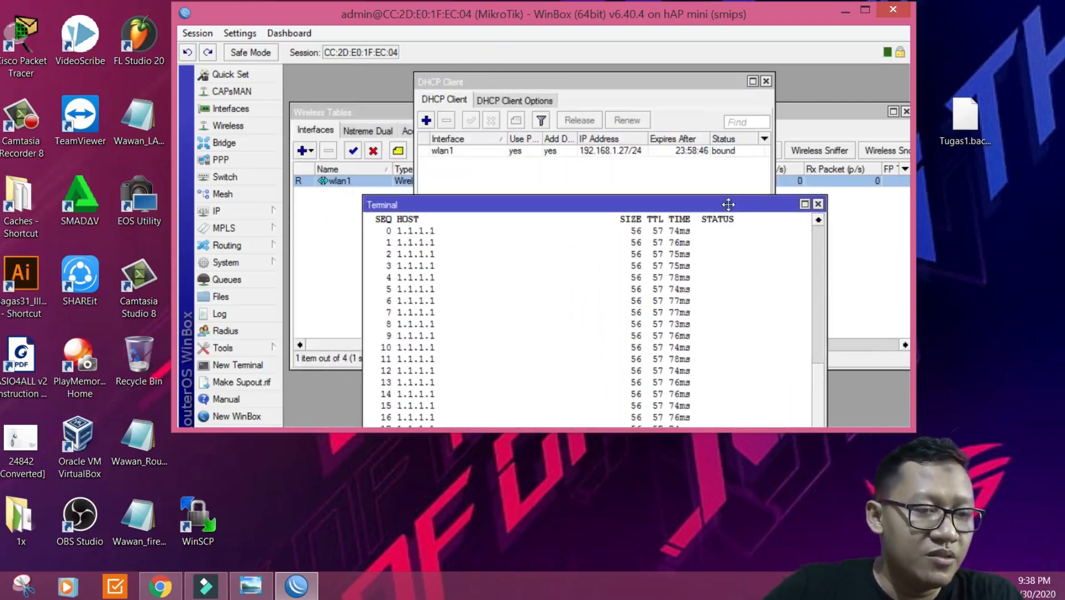
# Step: Close the Terminal, returning to the DHCP Client list with wlan1 bound to 192.168.1.27/24
pyautogui.click(817, 203)
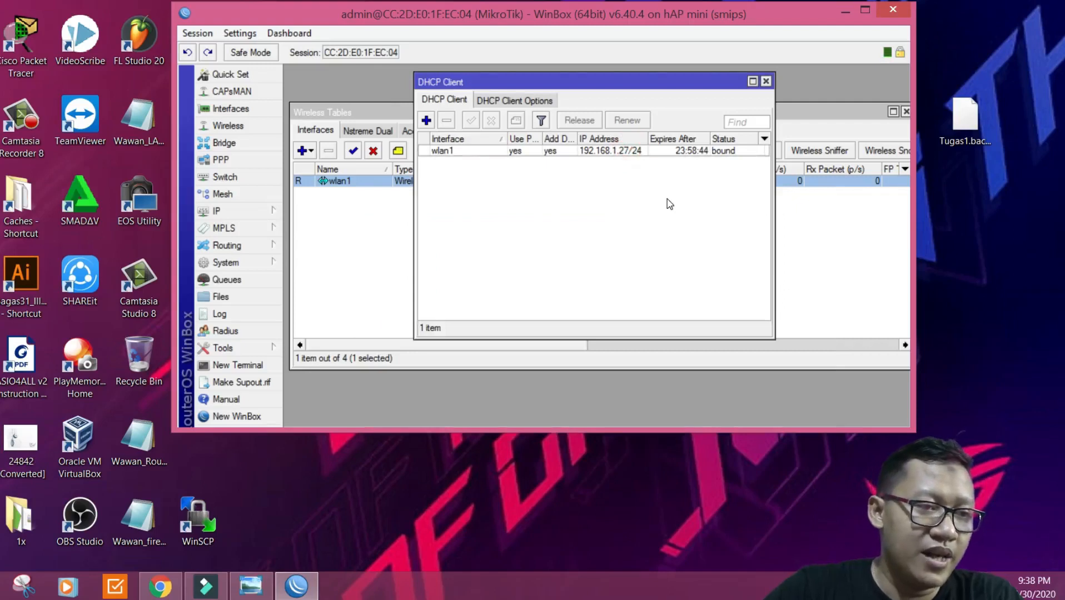